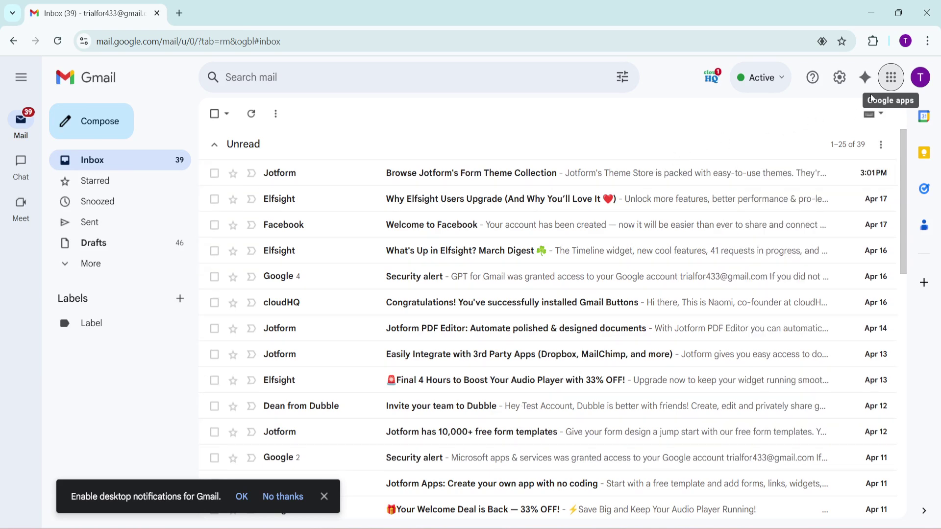
Open Google Contacts from Gmail's Google apps panel in a new tab.
{"action": "left_click", "coordinate": [889, 83]}
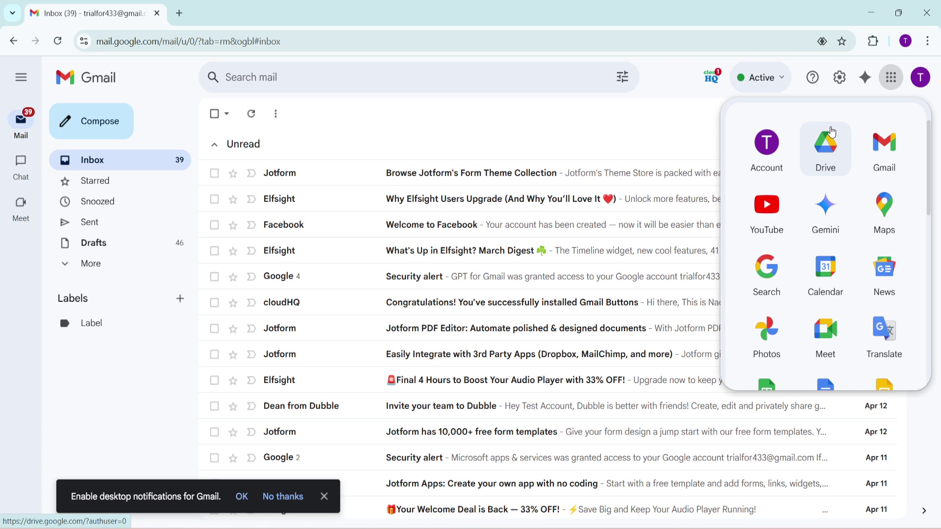
{"action": "scroll", "coordinate": [827, 248], "scroll_direction": "down", "scroll_amount": 2}
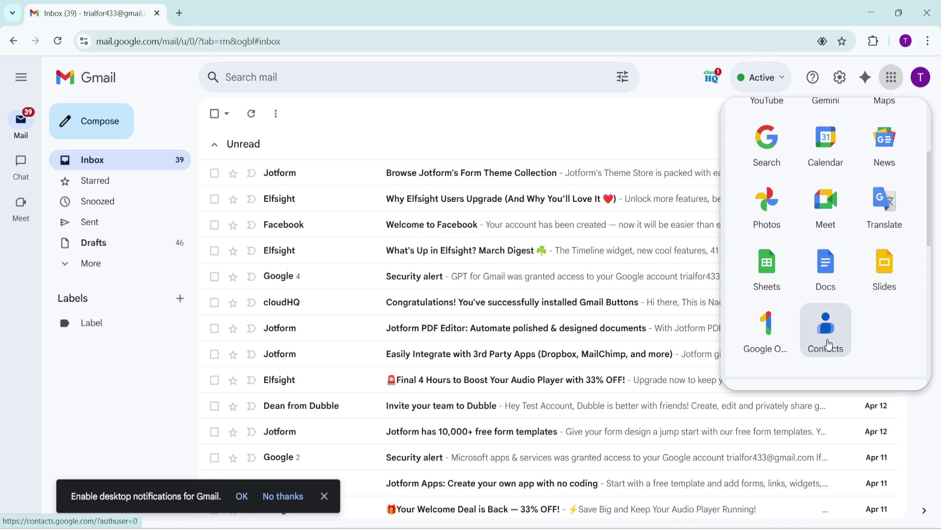
{"action": "left_click", "coordinate": [827, 344]}
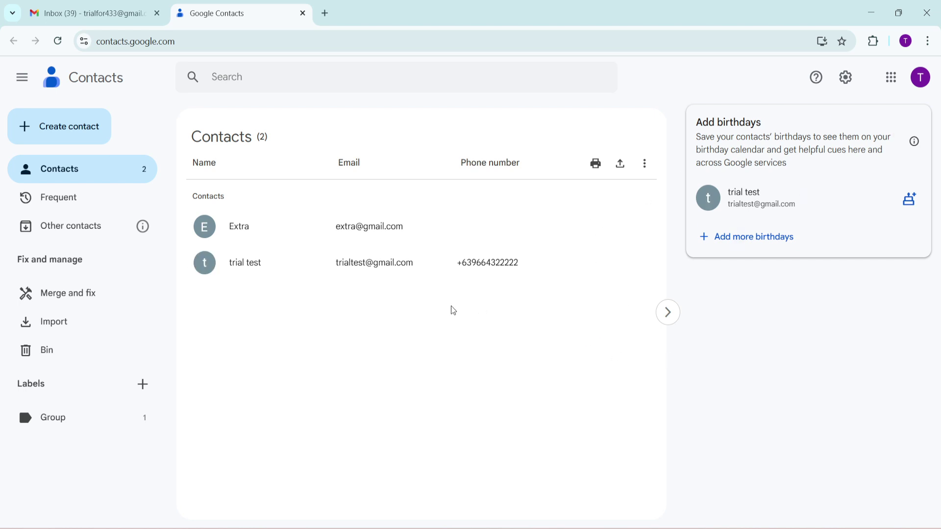
{"action": "mouse_move", "coordinate": [239, 227]}
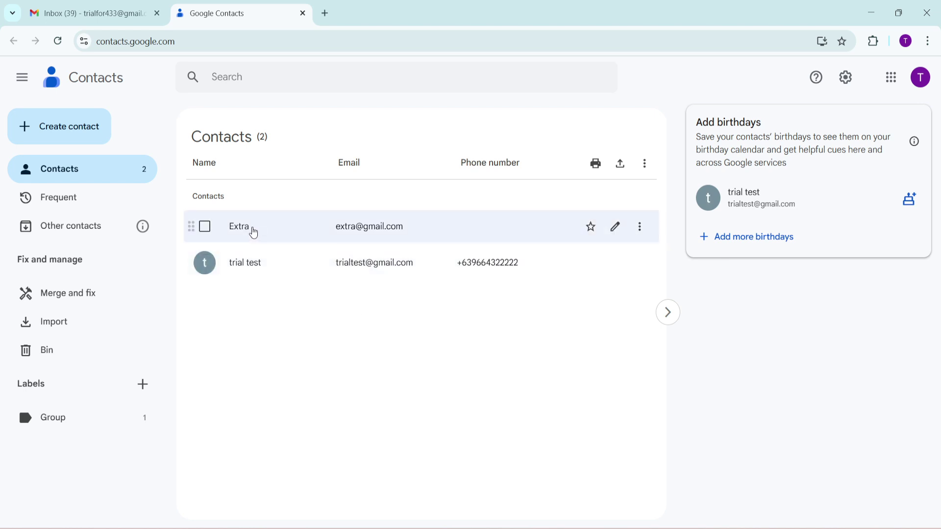
Tick the checkbox for the contact Extra.
{"action": "left_click", "coordinate": [205, 227]}
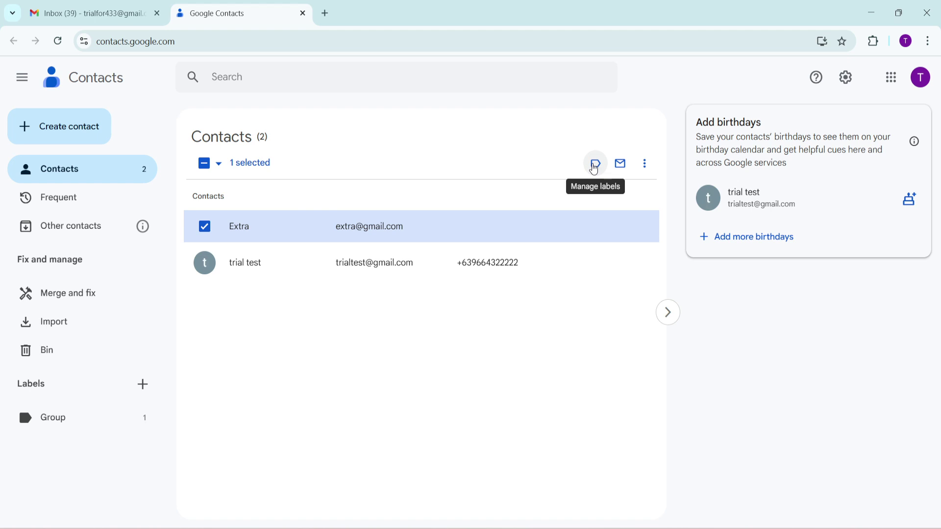
Check the Group label for Extra in the Manage labels dropdown.
{"action": "left_click", "coordinate": [594, 167]}
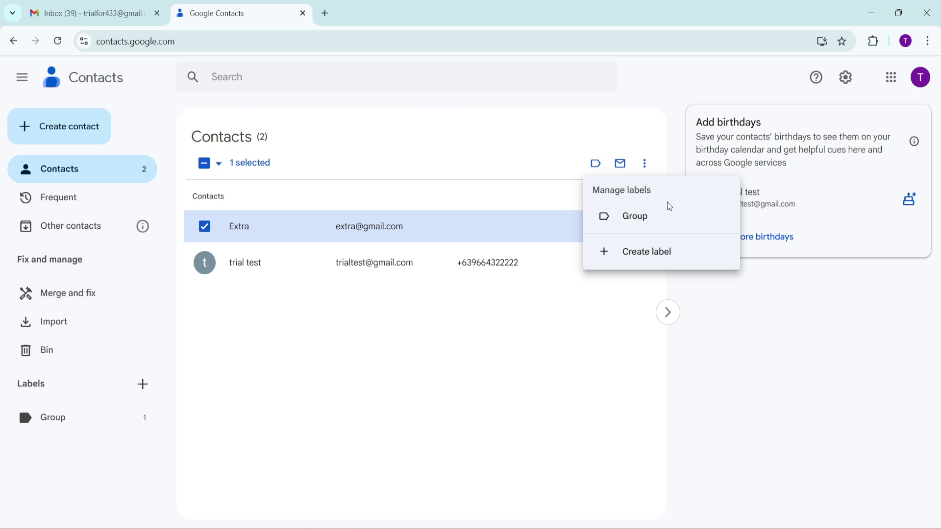
{"action": "left_click", "coordinate": [650, 229]}
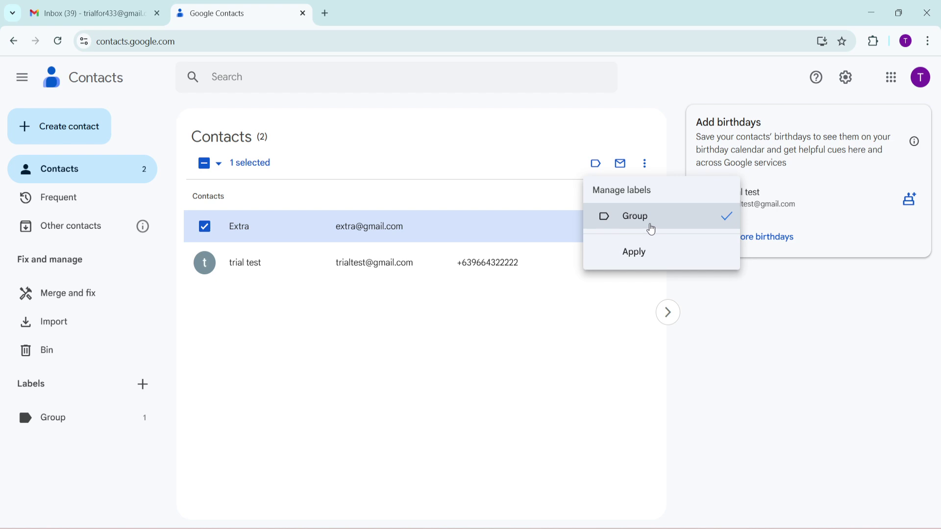